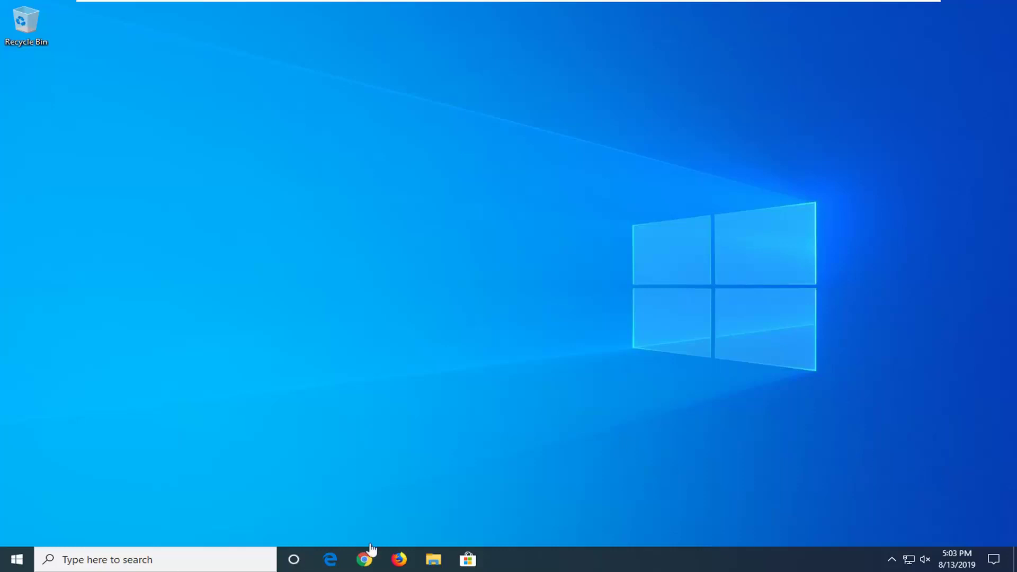
Open Chrome at google.com, maximize it, and enter the query 'directx end user runtime web installer'
{"action": "left_click", "coordinate": [366, 560]}
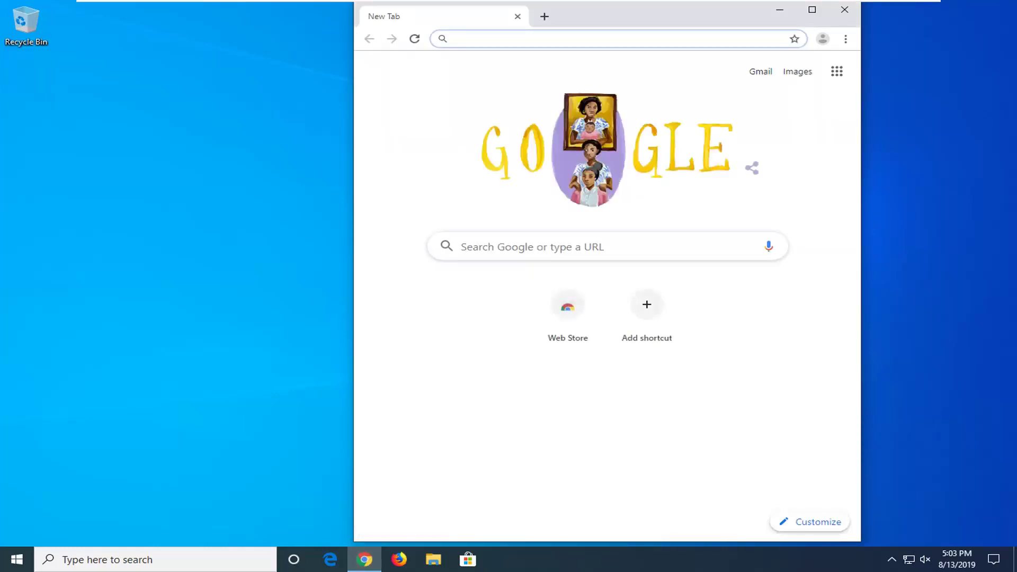
{"action": "type", "text": "google.com"}
{"action": "key", "text": "Return"}
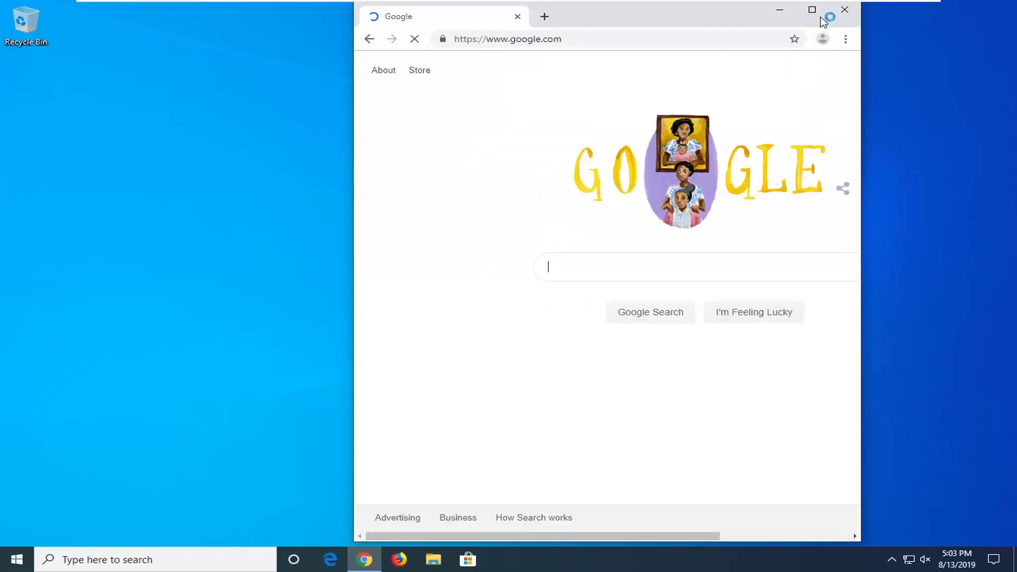
{"action": "left_click", "coordinate": [812, 11]}
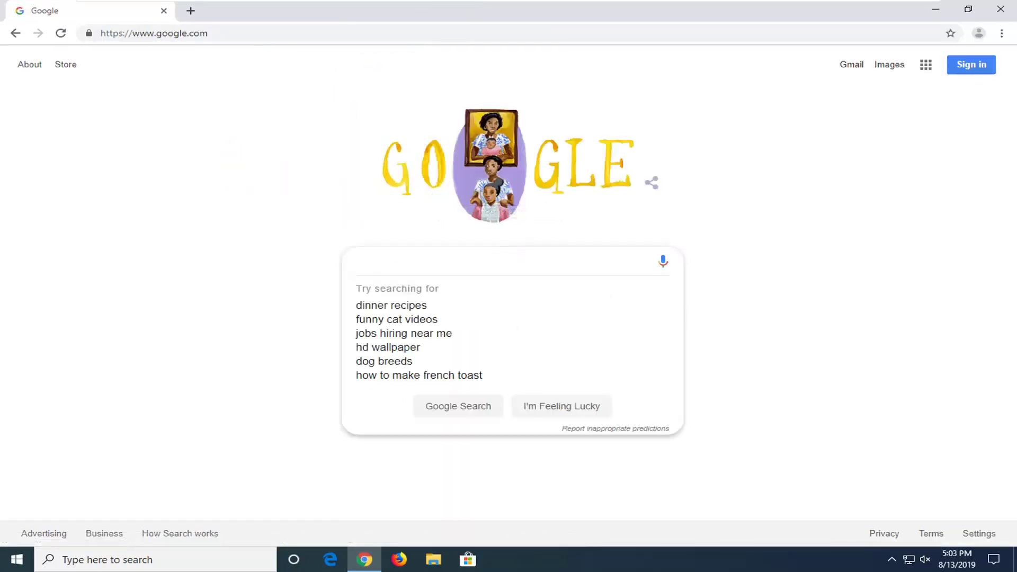
{"action": "type", "text": "directx end "}
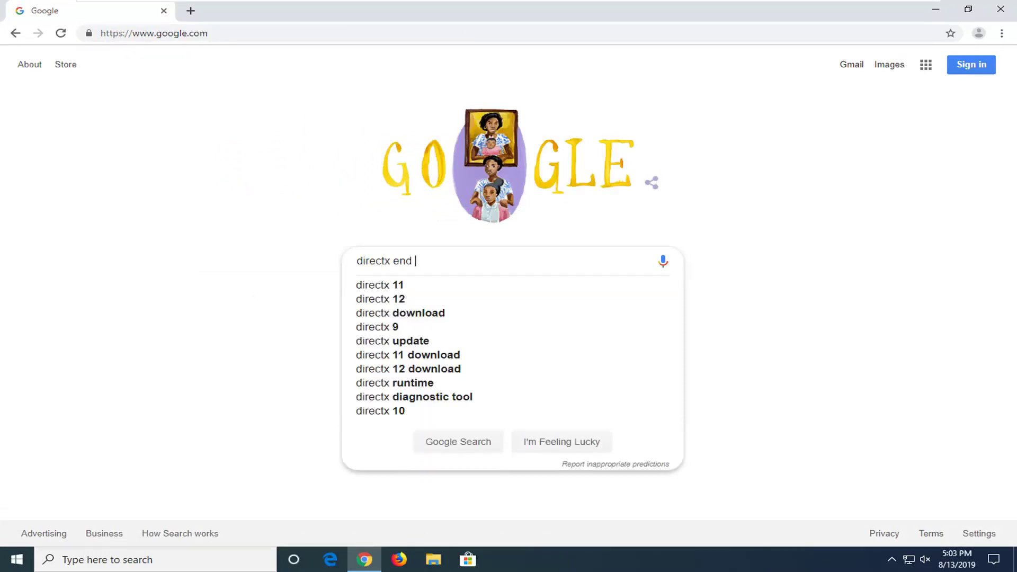
{"action": "type", "text": "user"}
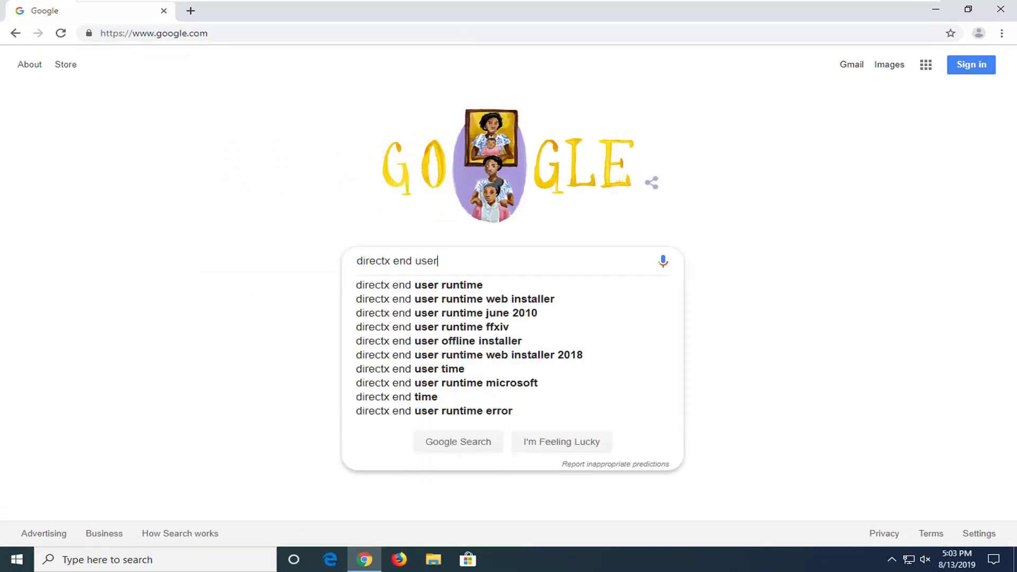
{"action": "type", "text": " runtimke web installer"}
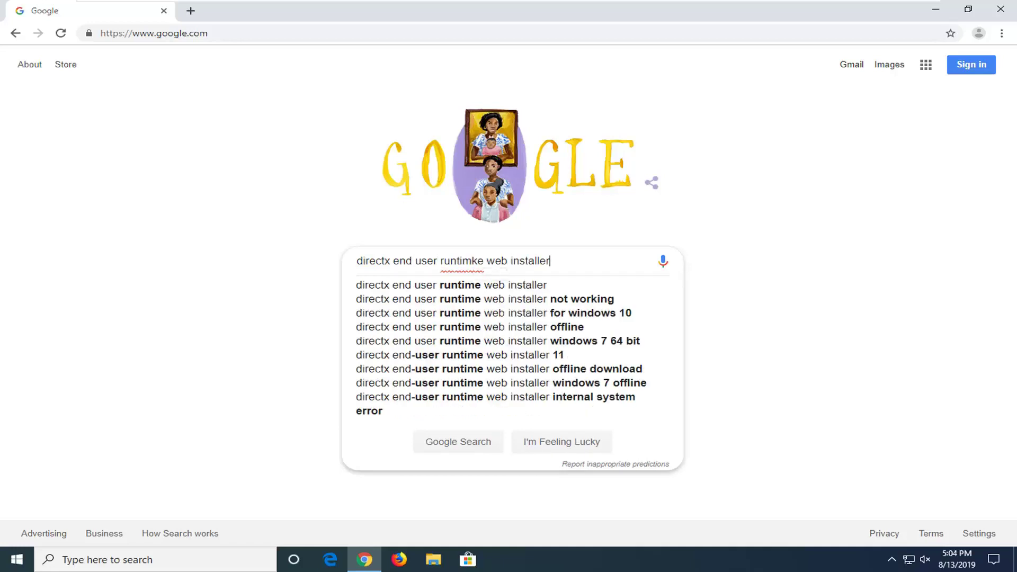
Fix the query typo, run the search, and open the Microsoft DirectX runtime download page
{"action": "key", "text": "Delete"}
{"action": "key", "text": "Return"}
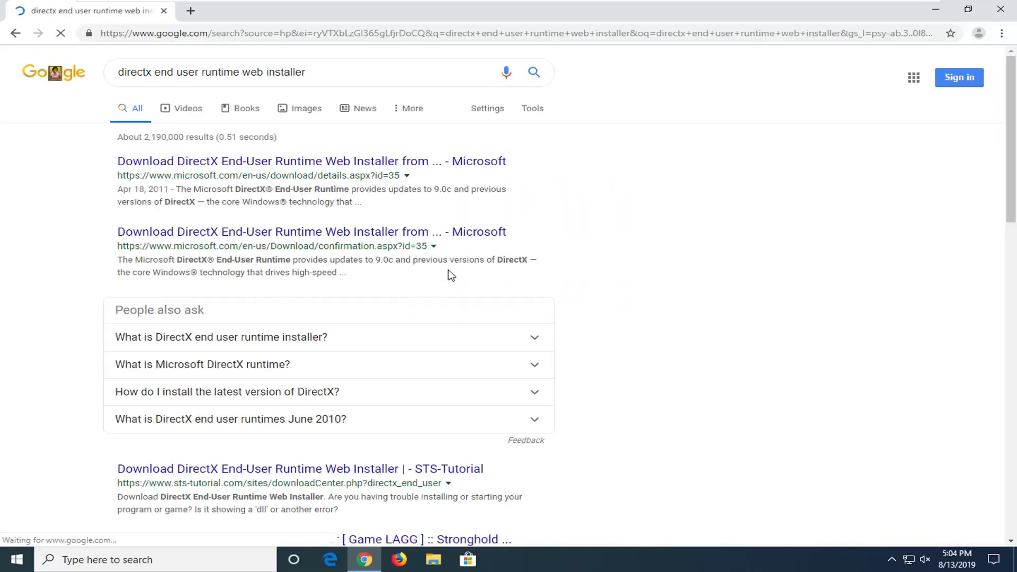
{"action": "left_click", "coordinate": [223, 174]}
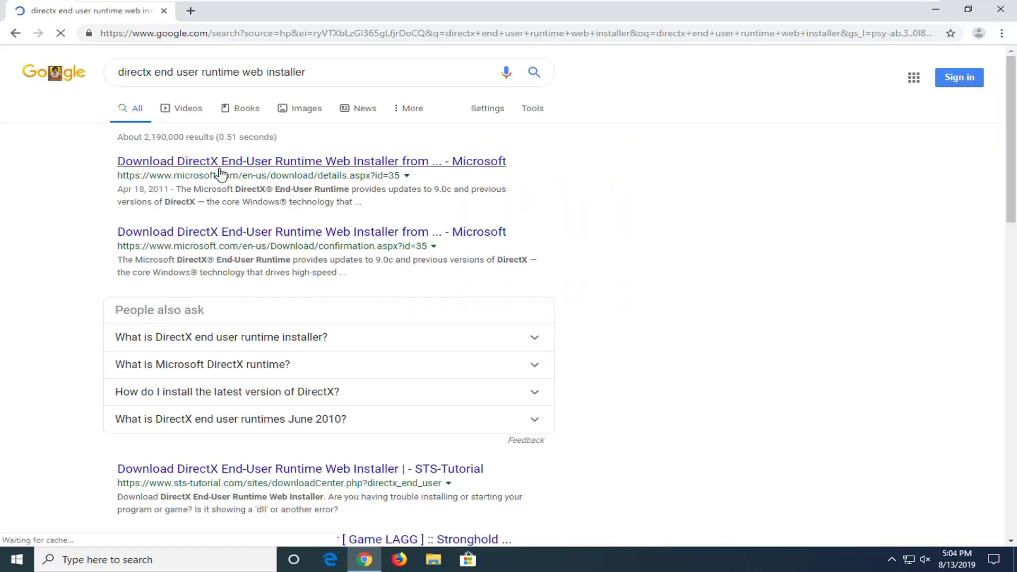
{"action": "left_click", "coordinate": [254, 170]}
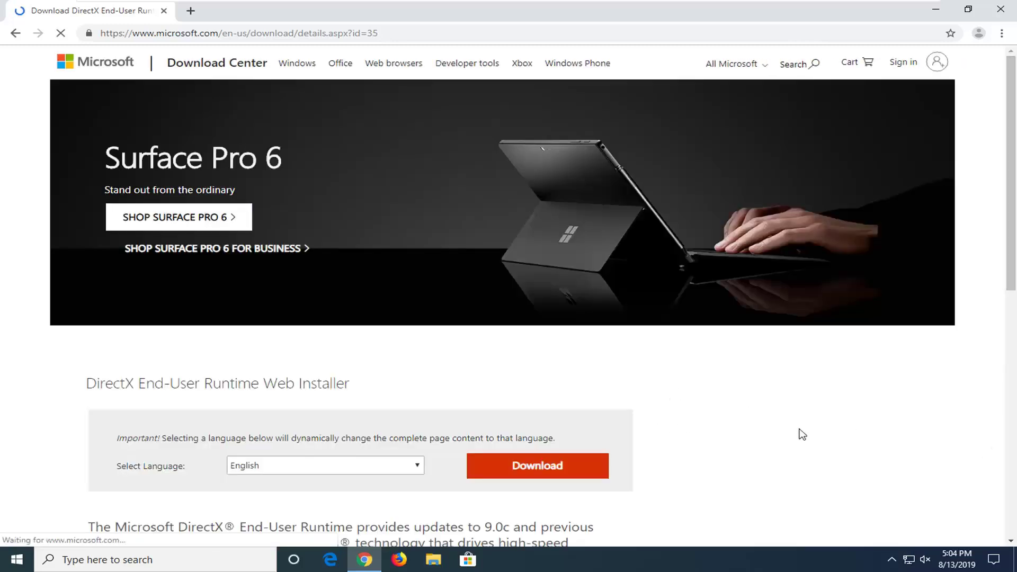
Keep English as the language and download the DirectX End-User Runtime Web Installer, dxwebsetup.exe
{"action": "scroll", "coordinate": [484, 402], "scroll_direction": "down", "scroll_amount": 1}
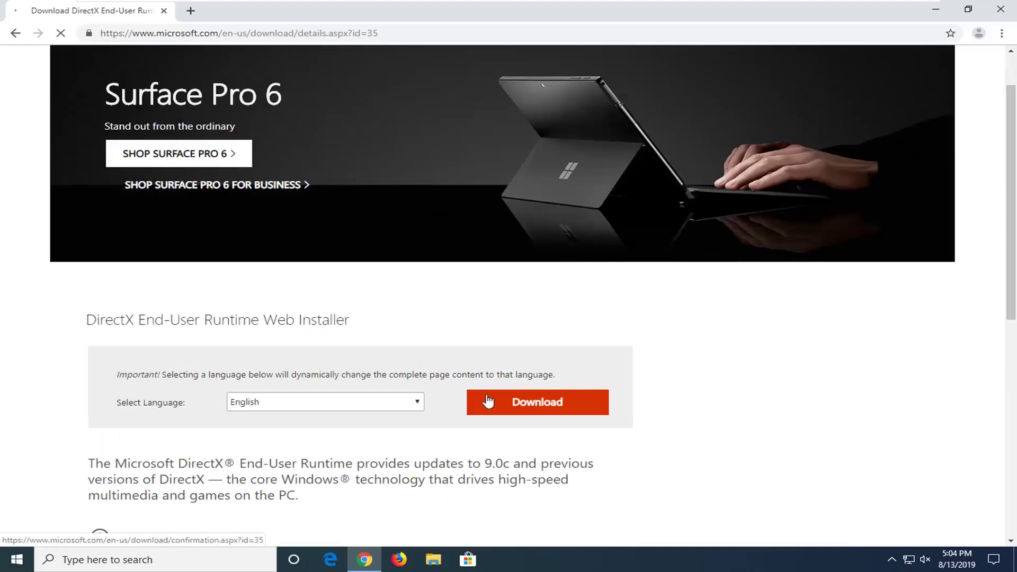
{"action": "left_click", "coordinate": [352, 402]}
{"action": "left_click", "coordinate": [677, 394]}
{"action": "left_click", "coordinate": [535, 404]}
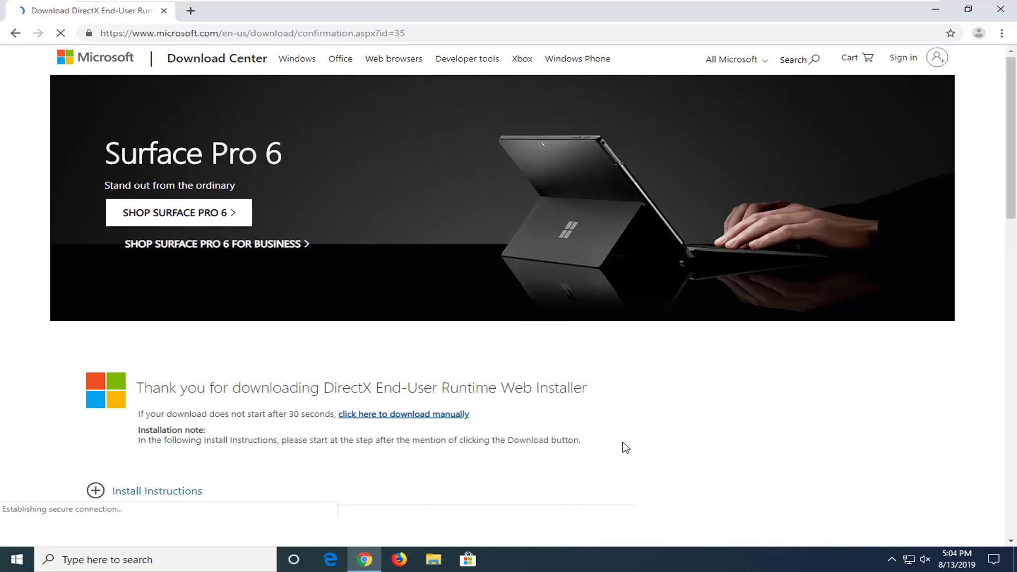
{"action": "scroll", "coordinate": [625, 447], "scroll_direction": "down", "scroll_amount": 1}
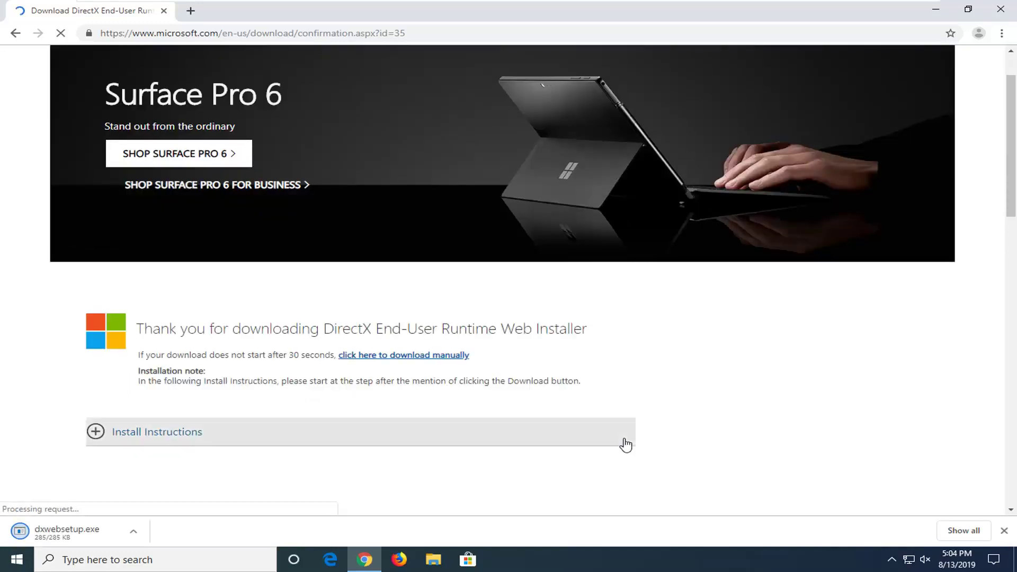
{"action": "scroll", "coordinate": [624, 443], "scroll_direction": "down", "scroll_amount": 1}
Run dxwebsetup.exe, approve the User Account Control prompt, and minimize Chrome
{"action": "left_click", "coordinate": [29, 536]}
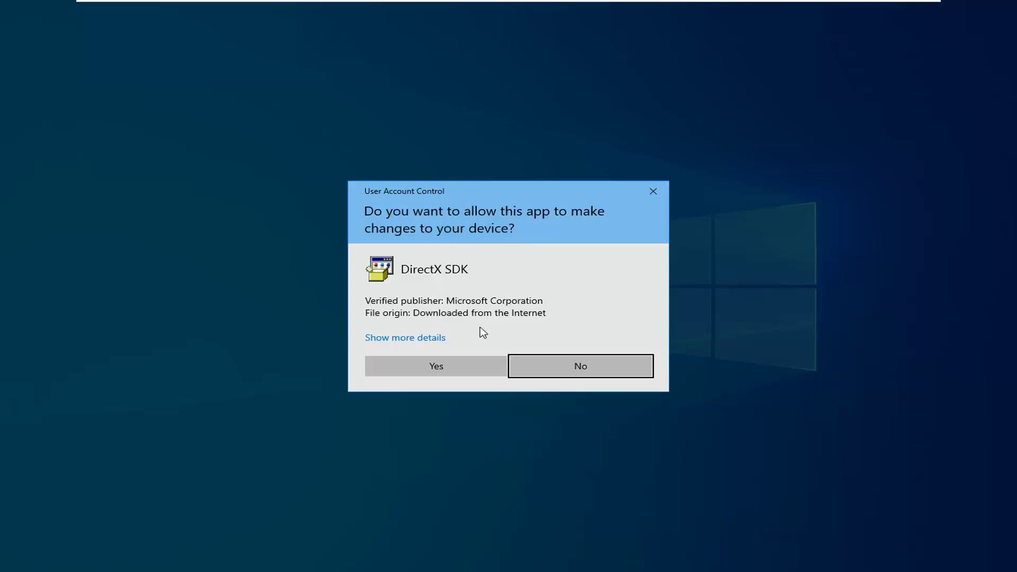
{"action": "left_click", "coordinate": [437, 366]}
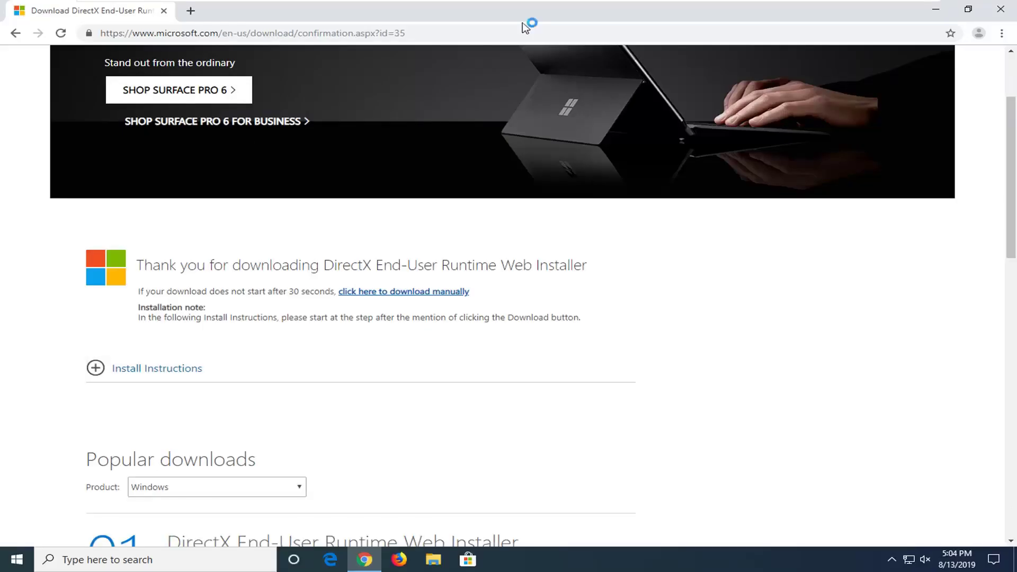
{"action": "left_click", "coordinate": [936, 10]}
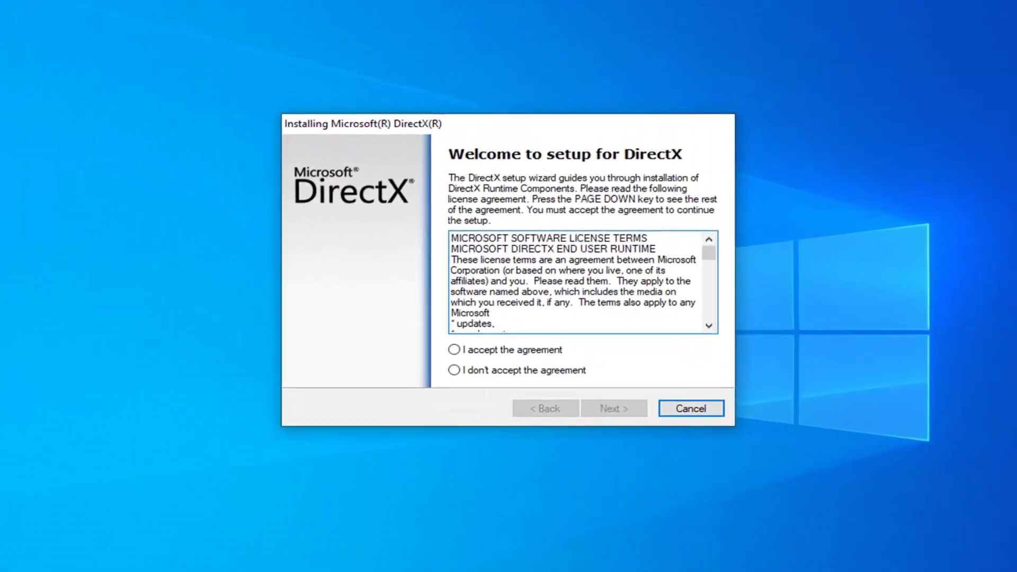
Accept the DirectX license, decline the Bing Bar, and continue to the 44.1 MB component summary
{"action": "left_click", "coordinate": [454, 351]}
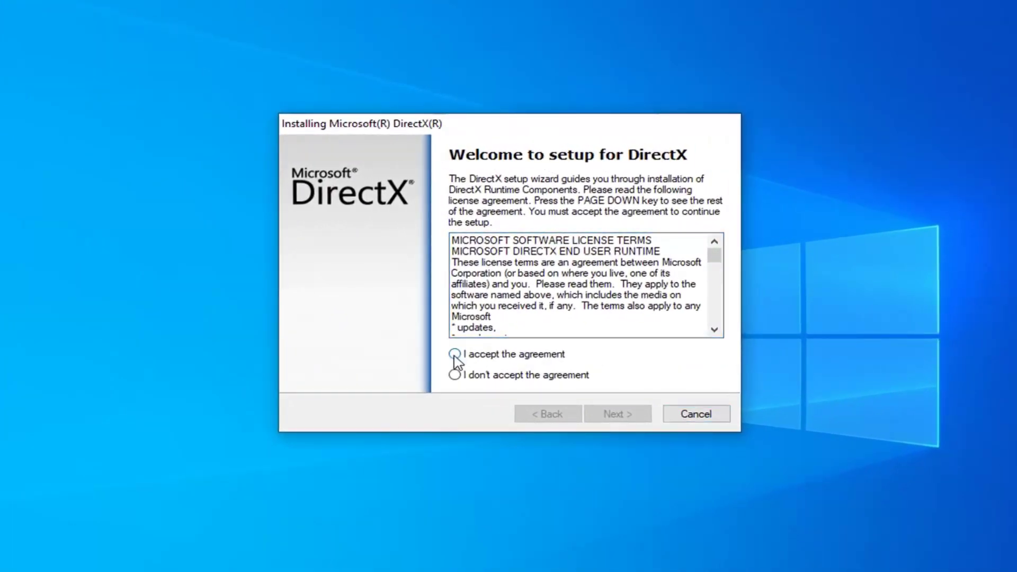
{"action": "left_click", "coordinate": [456, 355]}
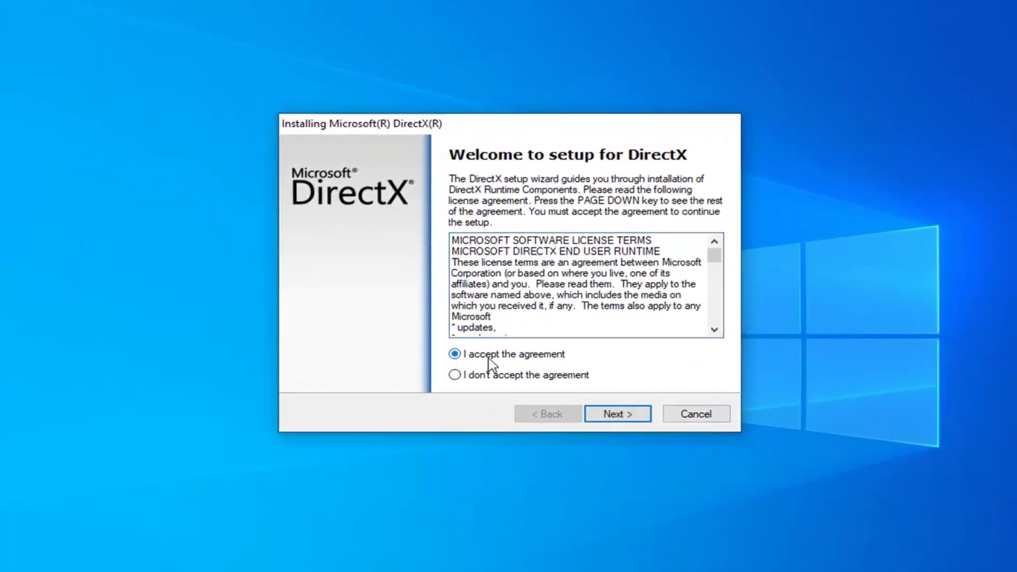
{"action": "left_click", "coordinate": [615, 415]}
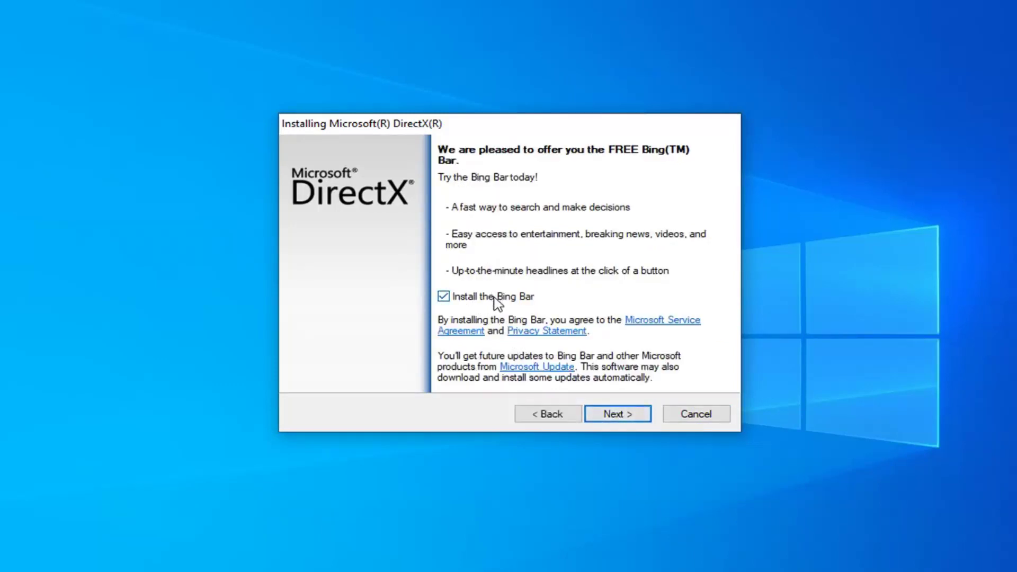
{"action": "left_click", "coordinate": [448, 298]}
{"action": "left_click", "coordinate": [618, 418]}
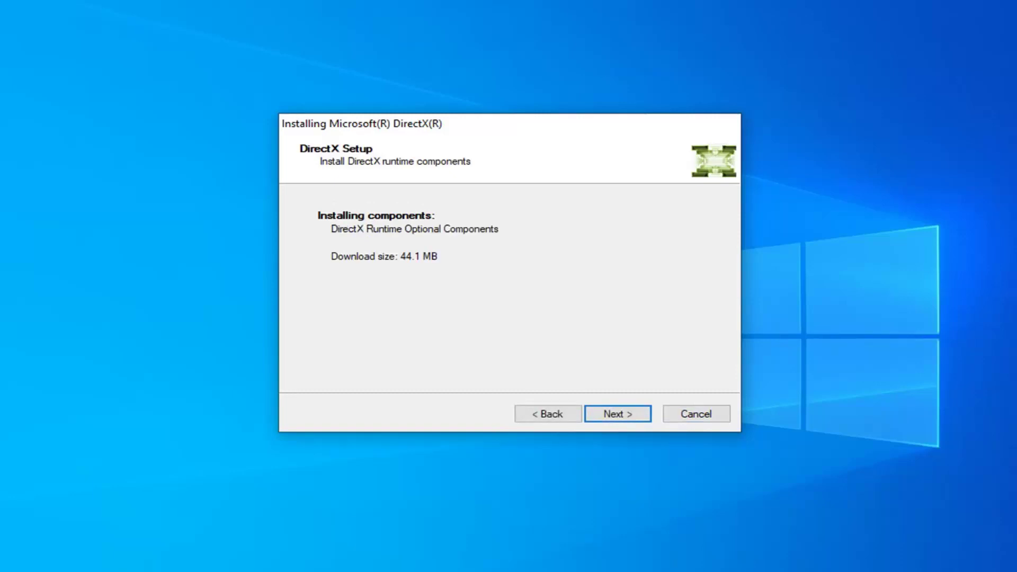
Start downloading and installing the DirectX Runtime Optional Components
{"action": "left_click", "coordinate": [615, 416]}
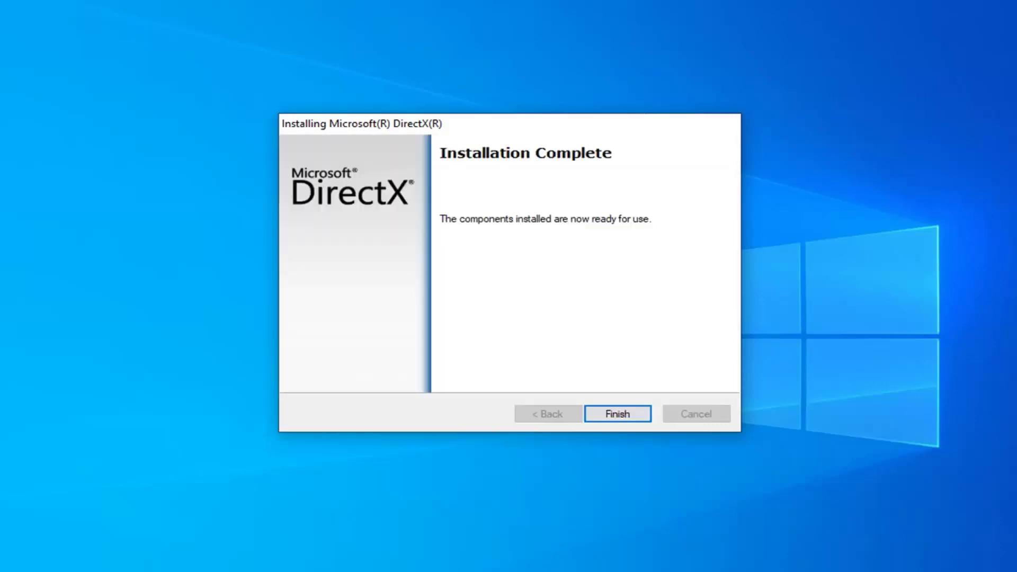
Finish the DirectX installer, restore Chrome, and go to google.com
{"action": "left_click", "coordinate": [619, 416]}
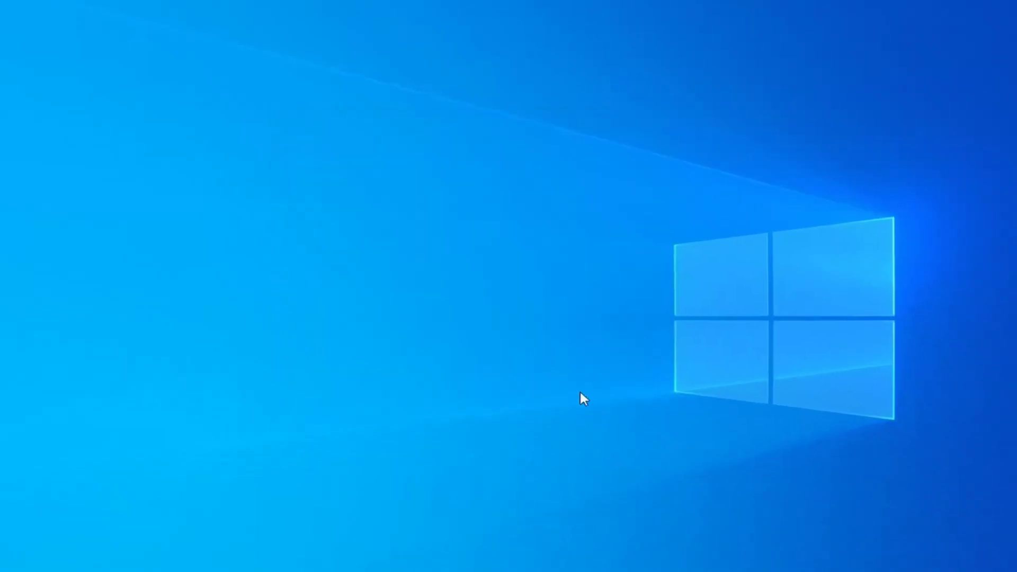
{"action": "left_click", "coordinate": [364, 559]}
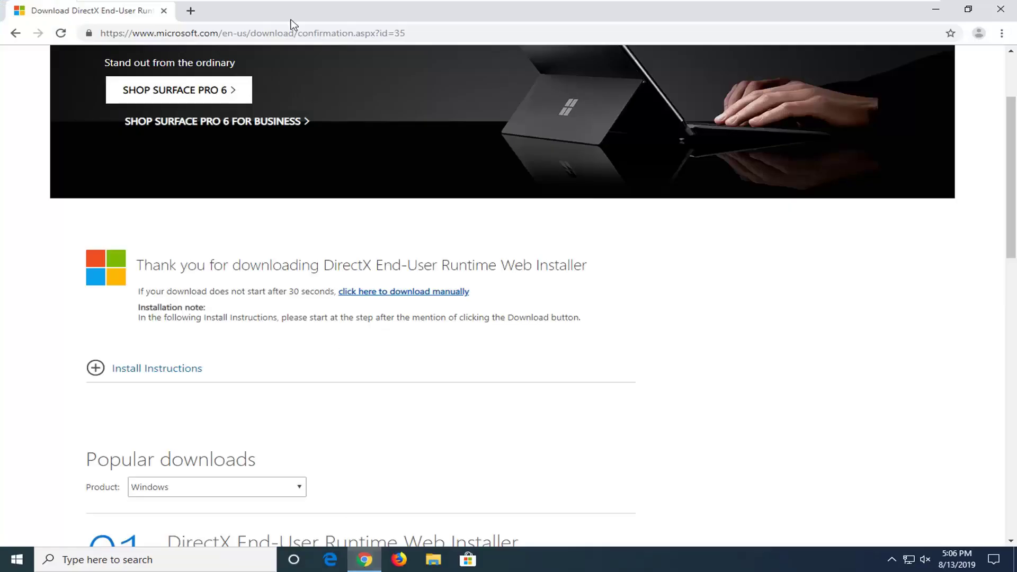
{"action": "left_click", "coordinate": [288, 36]}
{"action": "type", "text": "google.com"}
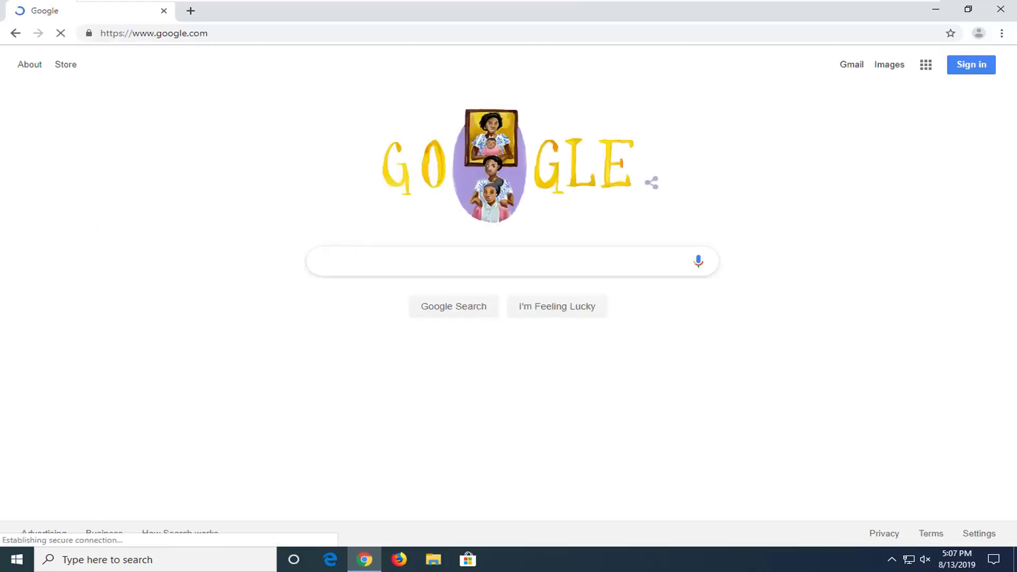
Search Google for '.net framework', correcting the typo in the query
{"action": "type", "text": ".net frsam"}
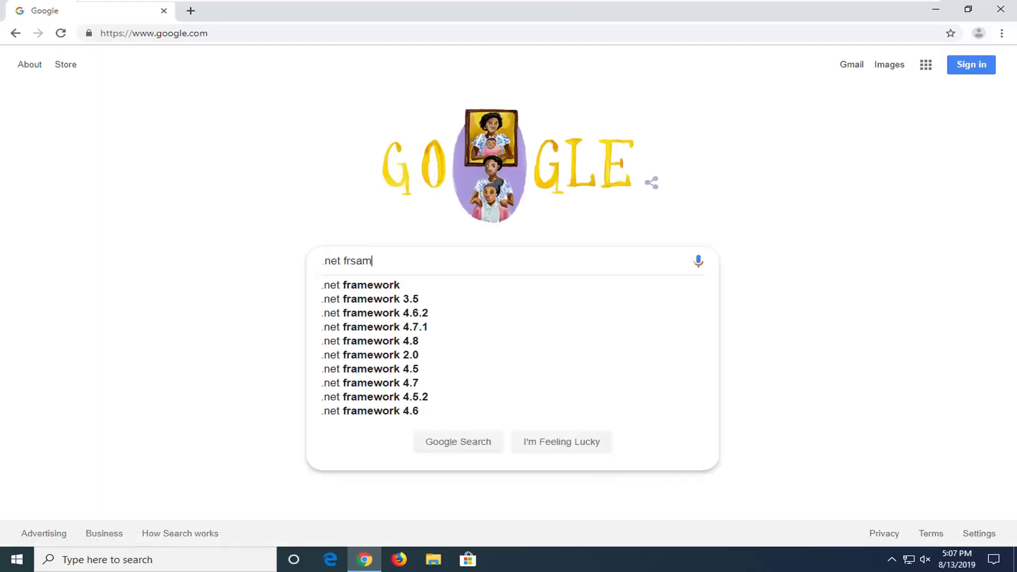
{"action": "key", "text": "BackSpace"}
{"action": "key", "text": "BackSpace"}
{"action": "key", "text": "BackSpace"}
{"action": "type", "text": "amework"}
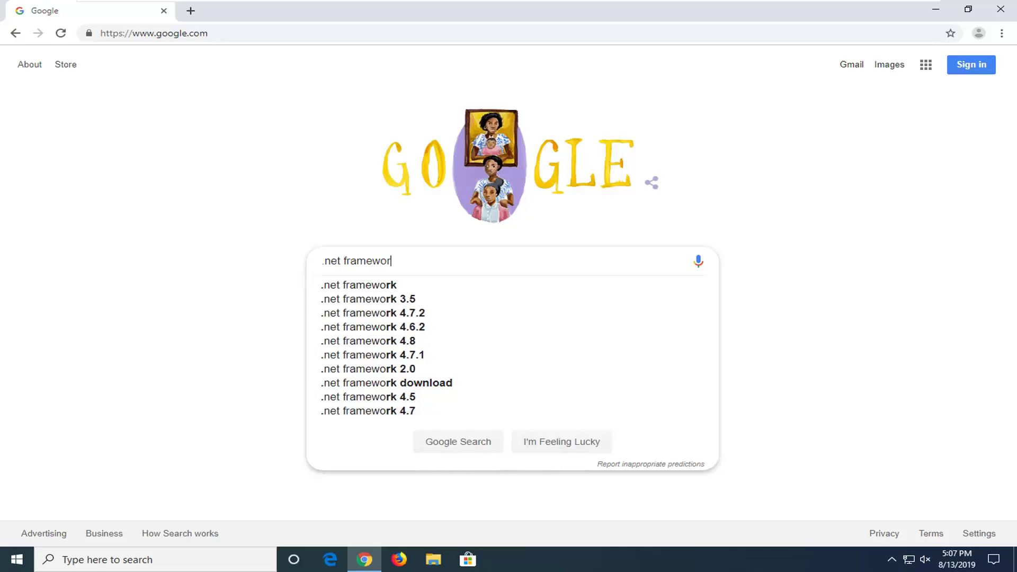
{"action": "key", "text": "Return"}
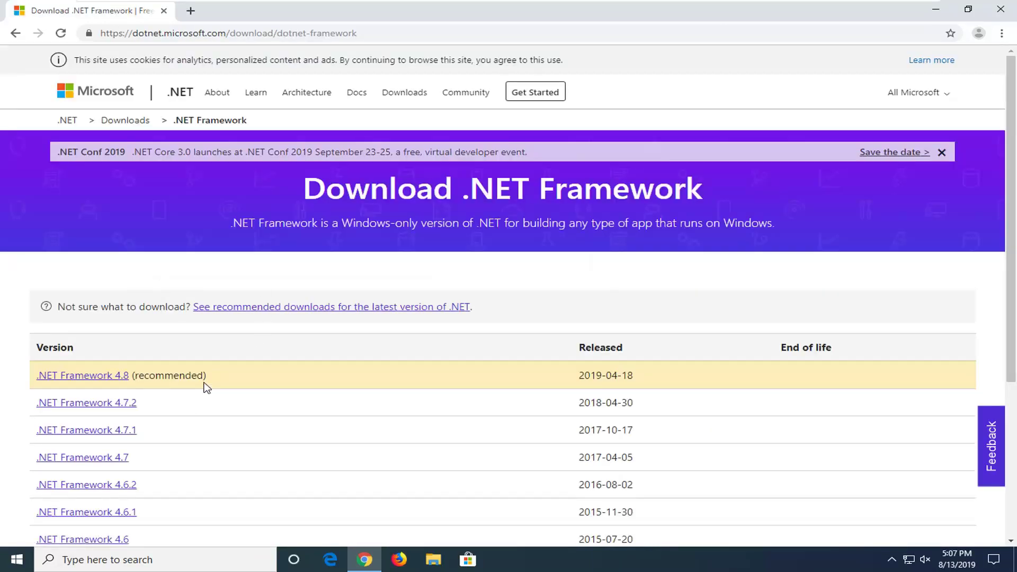
Open the .NET Framework 4.8 page and download the 4.8 Runtime installer, ndp48-web.exe
{"action": "scroll", "coordinate": [97, 318], "scroll_direction": "down", "scroll_amount": 1}
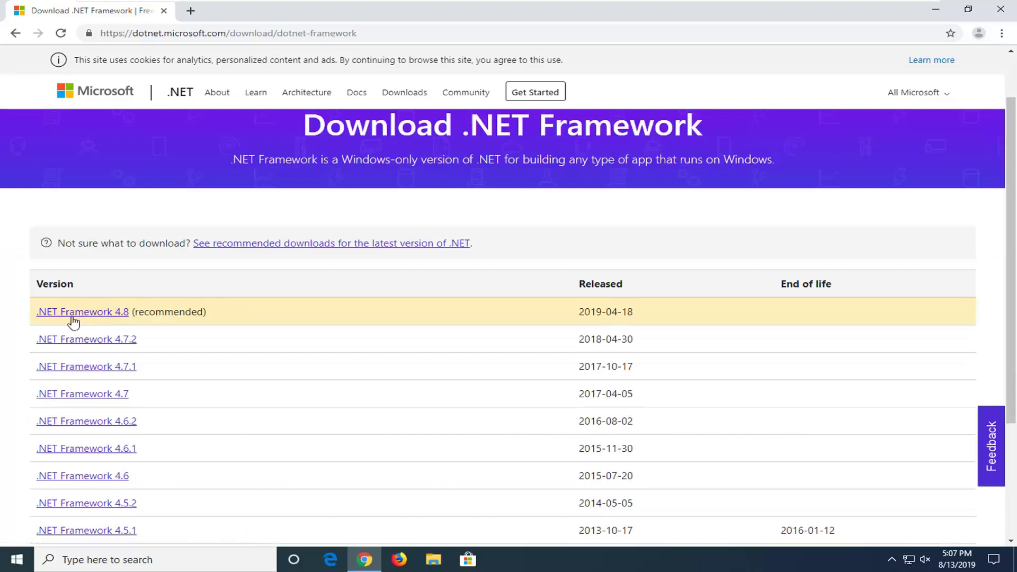
{"action": "left_click", "coordinate": [100, 313]}
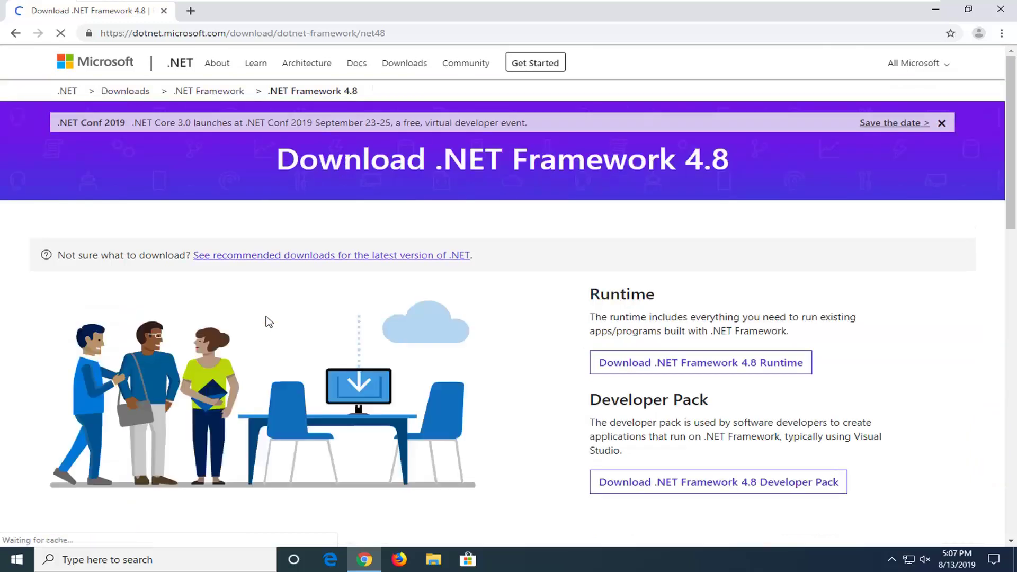
{"action": "scroll", "coordinate": [627, 287], "scroll_direction": "down", "scroll_amount": 1}
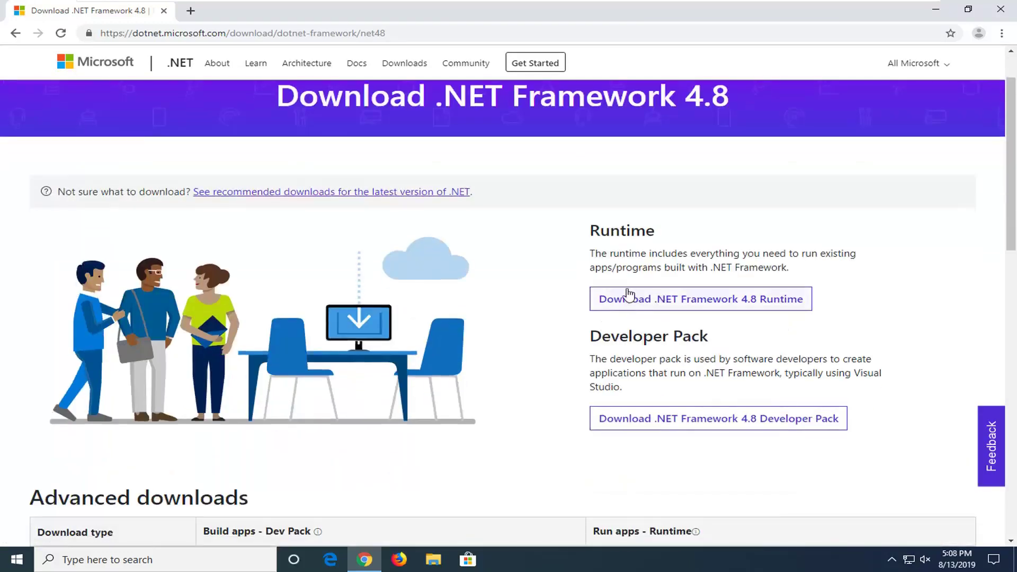
{"action": "left_click", "coordinate": [748, 300]}
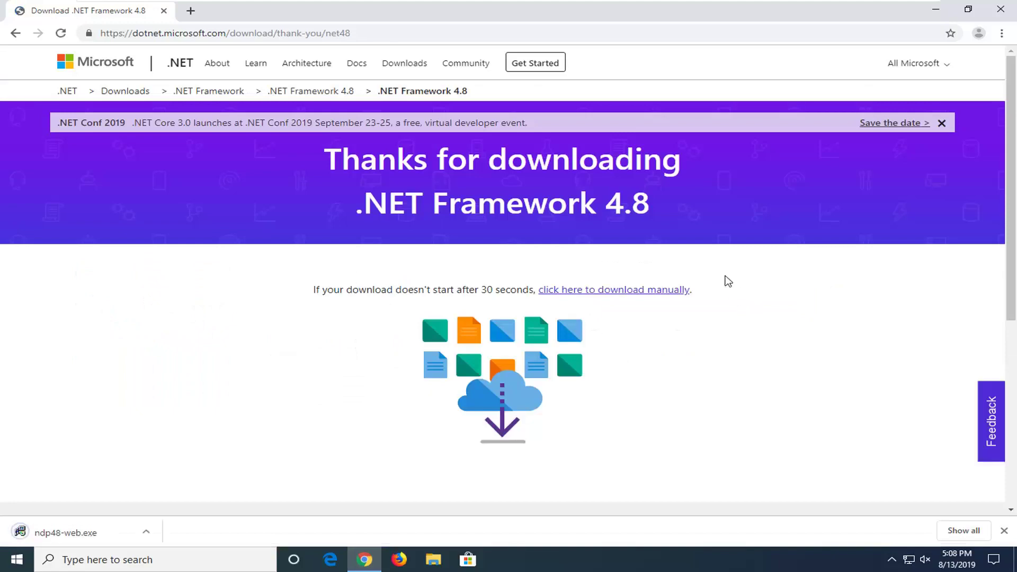
Run ndp48-web.exe, approve the User Account Control prompt, and minimize Chrome
{"action": "left_click", "coordinate": [51, 535]}
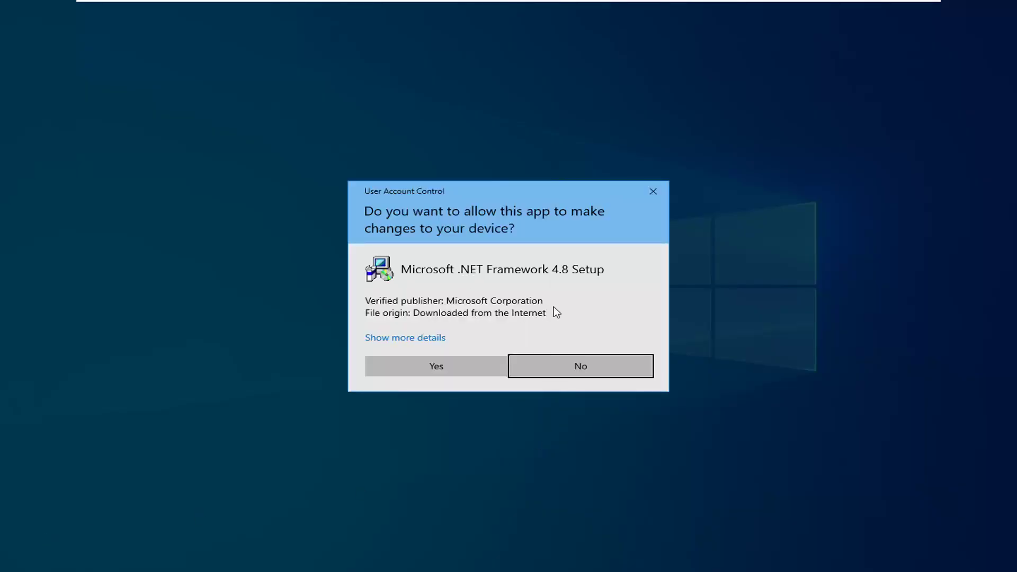
{"action": "left_click", "coordinate": [416, 371]}
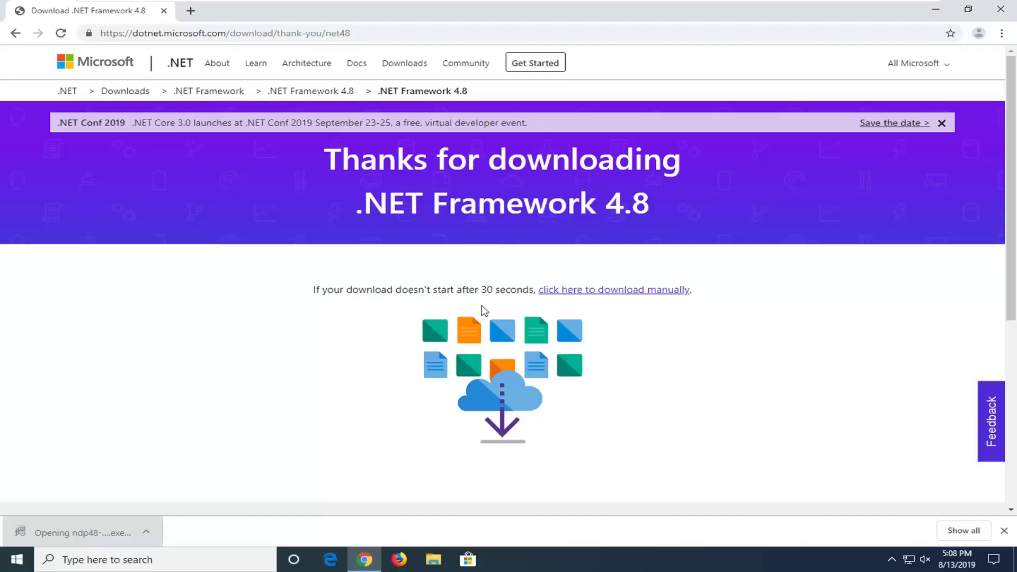
{"action": "left_click", "coordinate": [937, 11]}
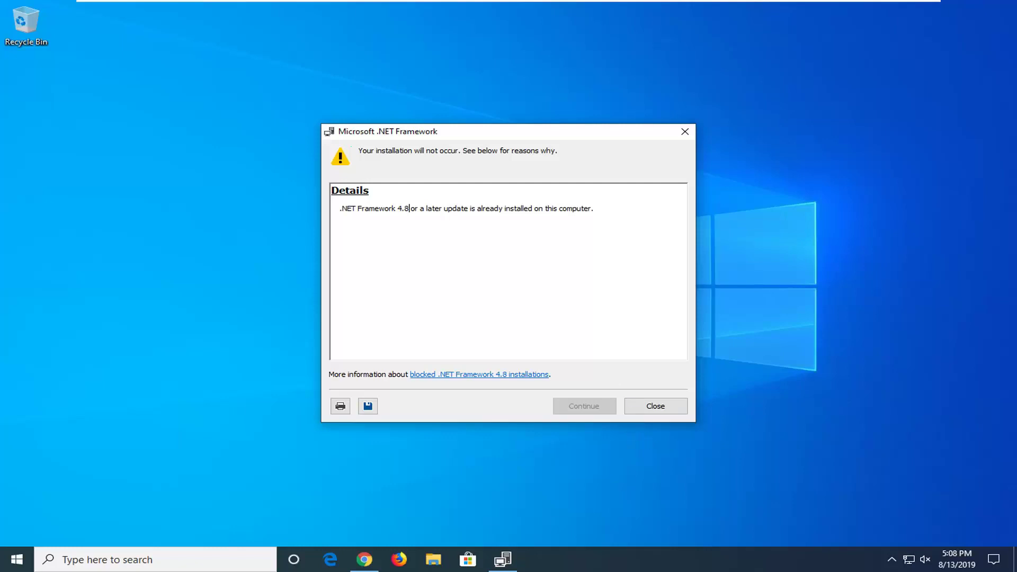
Close the Microsoft .NET Framework notice saying 4.8 is already installed
{"action": "left_click", "coordinate": [655, 411]}
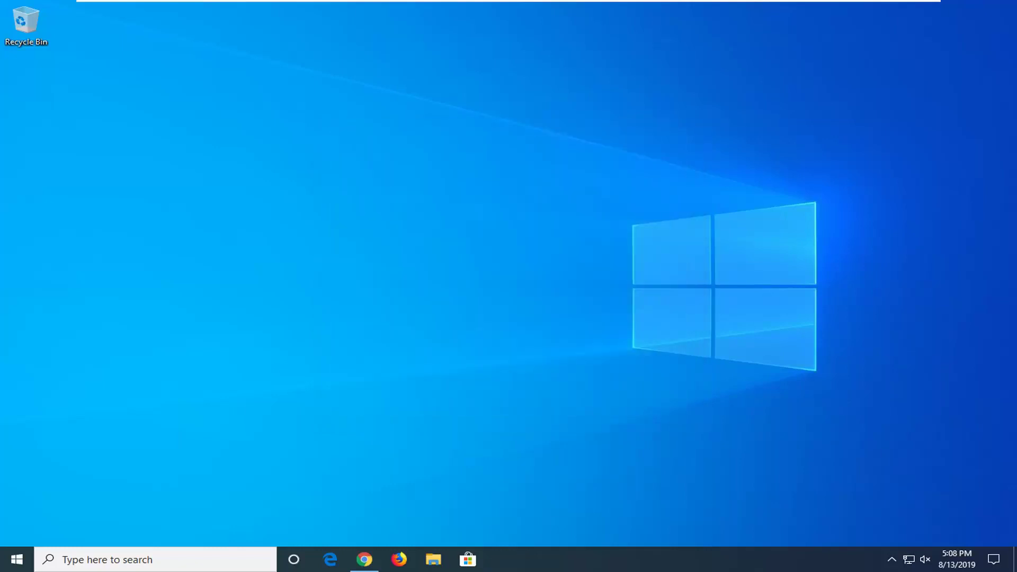